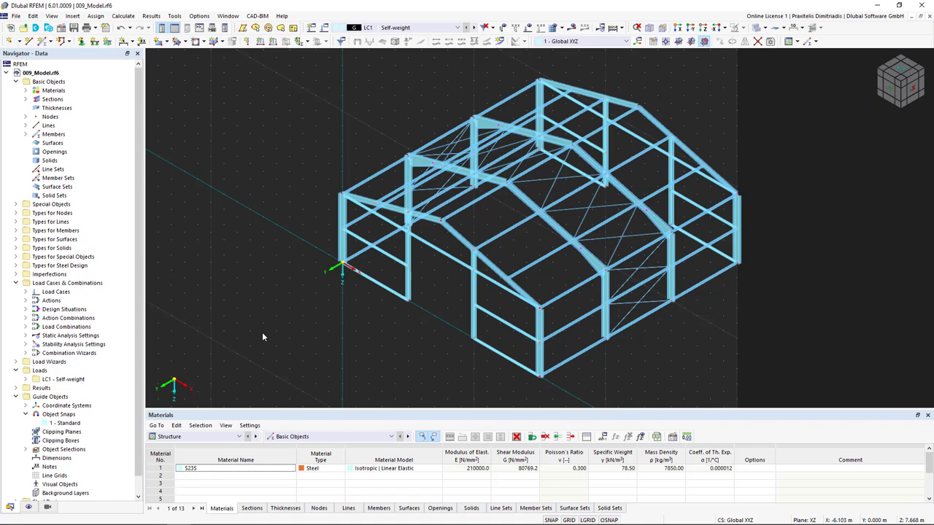
- Open node 3's Edit Node properties and keep its node type as Standard
double_click(441, 219)
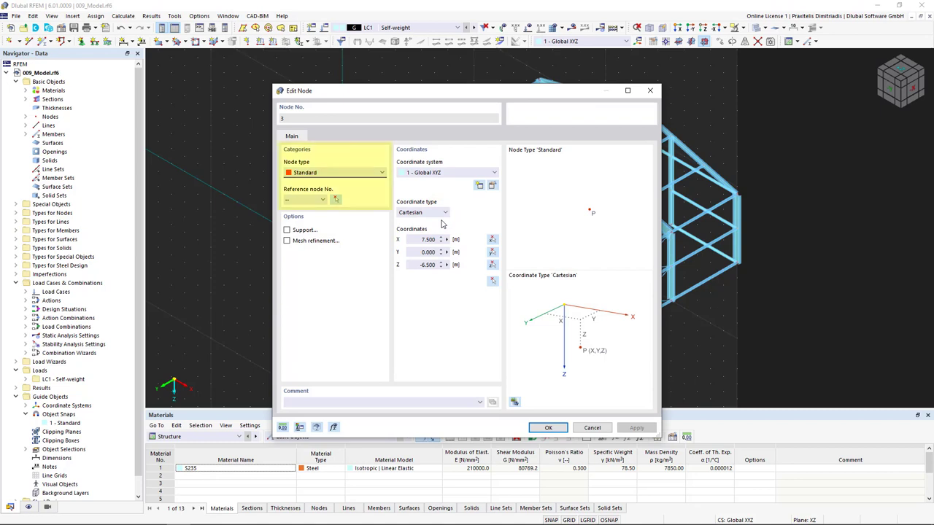
left_click(376, 175)
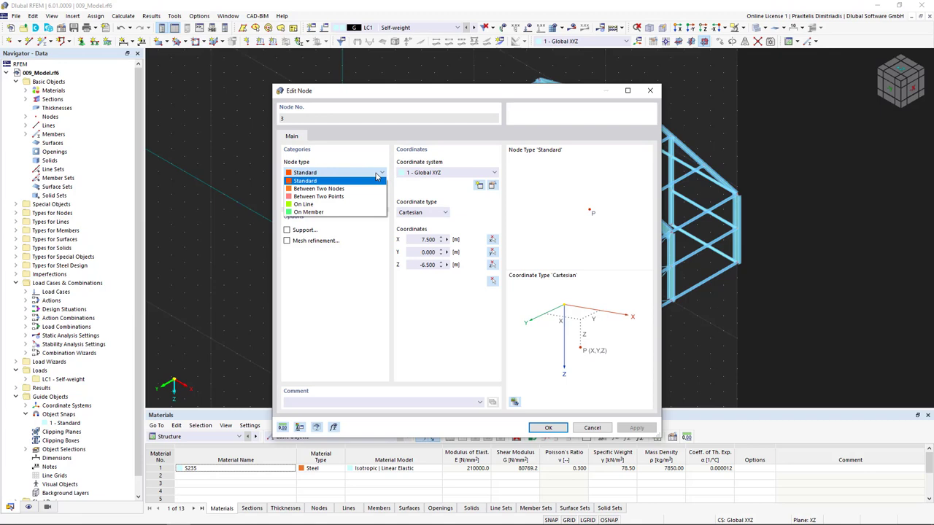
left_click(385, 149)
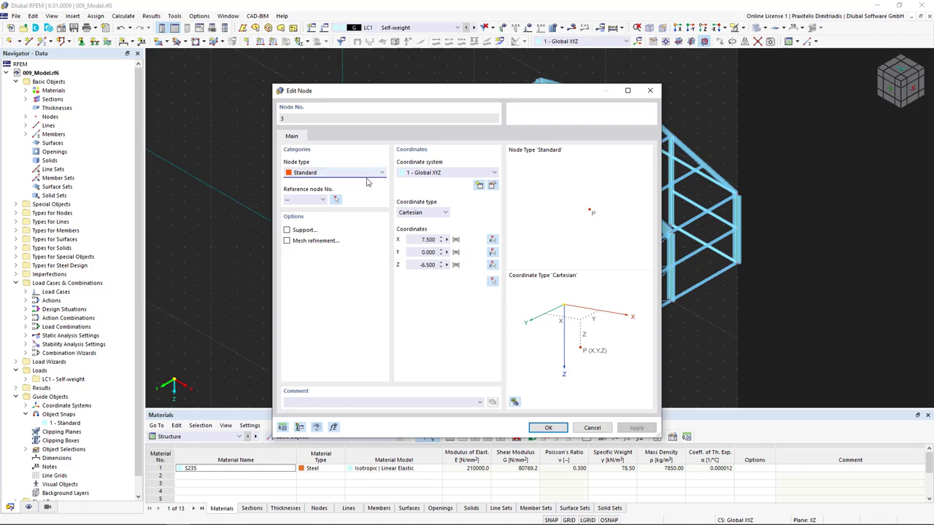
- Tick Support and Mesh refinement for node 3, review both tabs, then cancel the edit
left_click(287, 231)
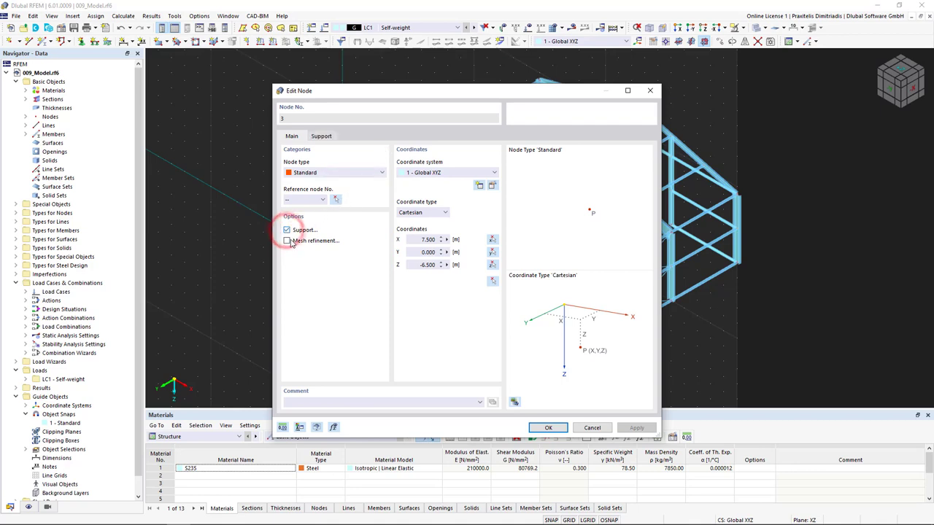
left_click(288, 241)
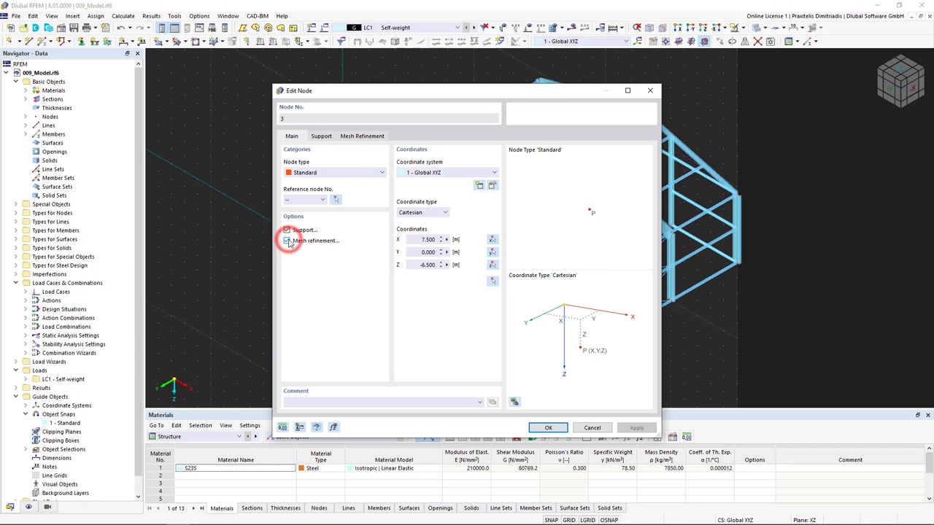
left_click(322, 137)
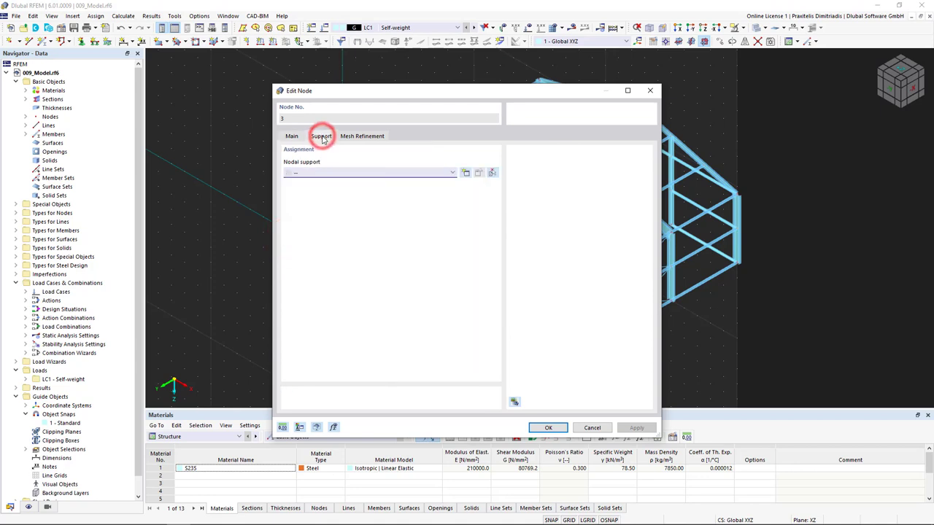
left_click(360, 137)
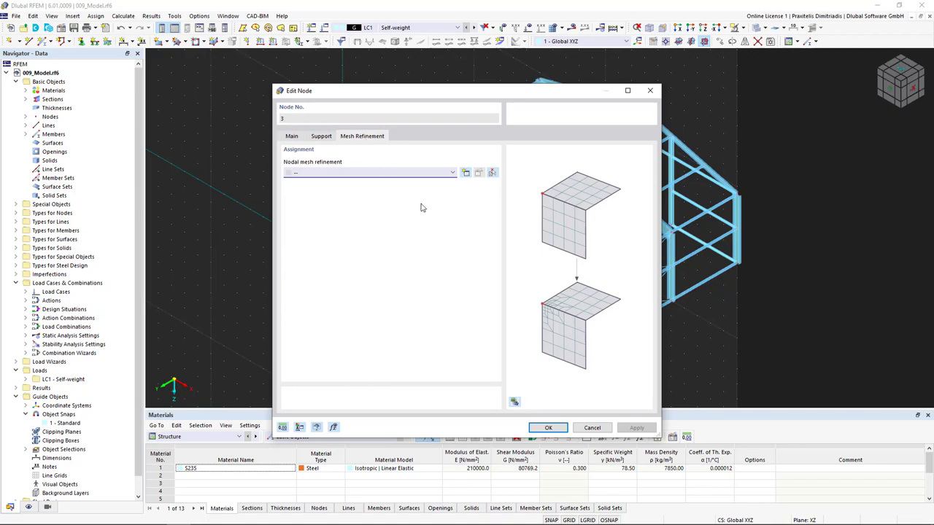
left_click(592, 427)
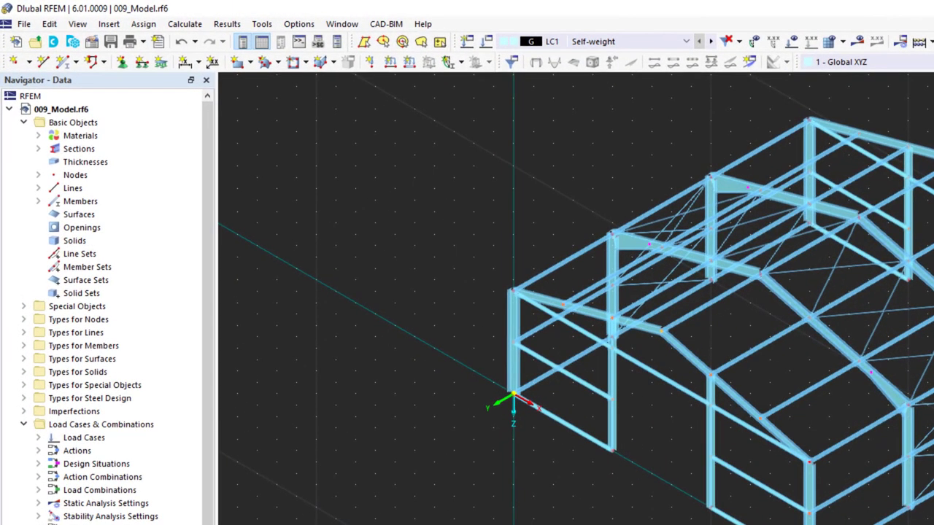
- Open Assign Nodal Support, abandon node picking, and keep support type 1 - Gelenkig selected
left_click(121, 63)
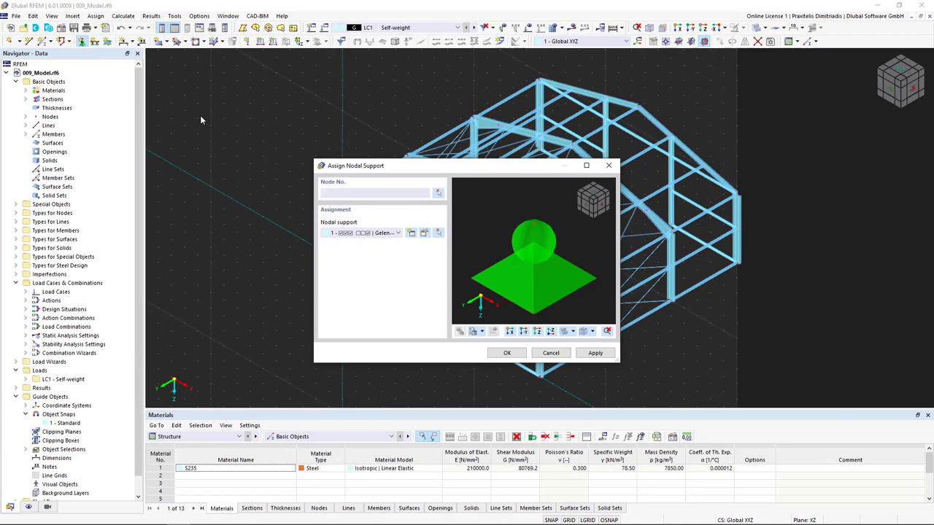
left_click(440, 195)
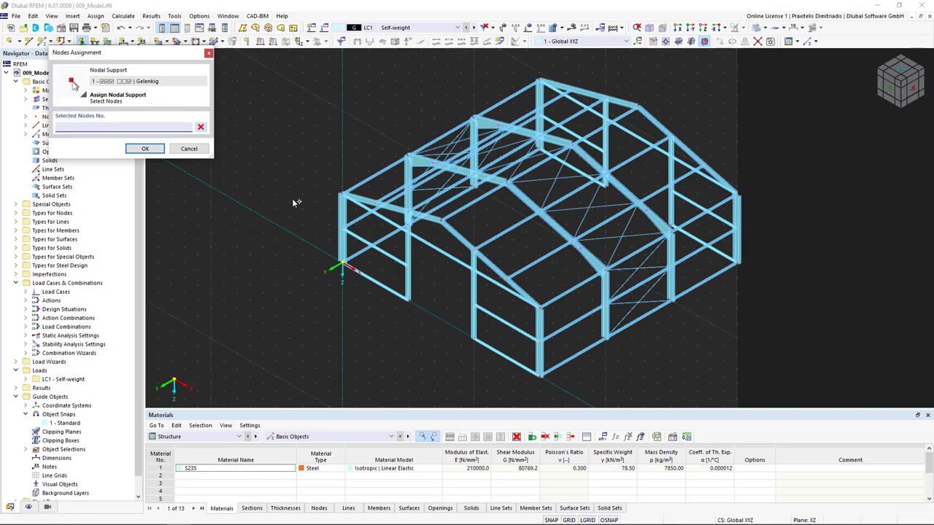
left_click(194, 152)
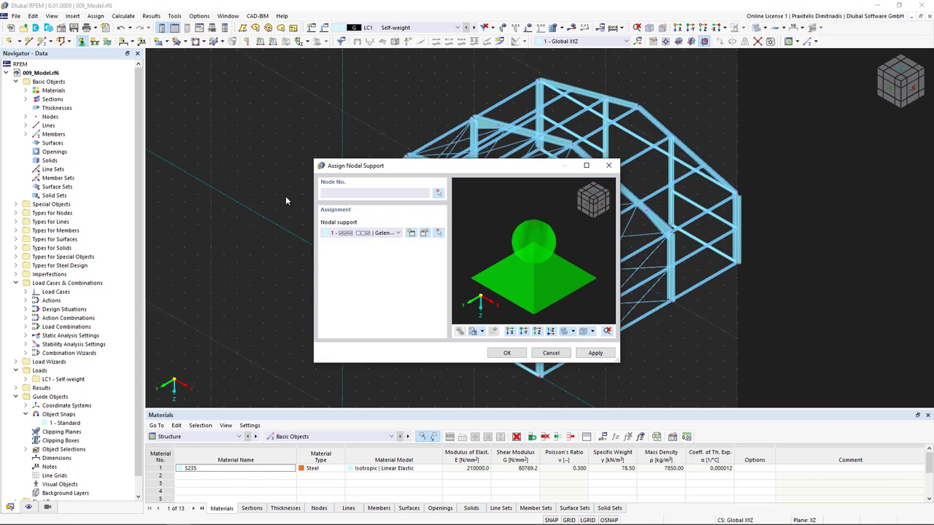
left_click(395, 232)
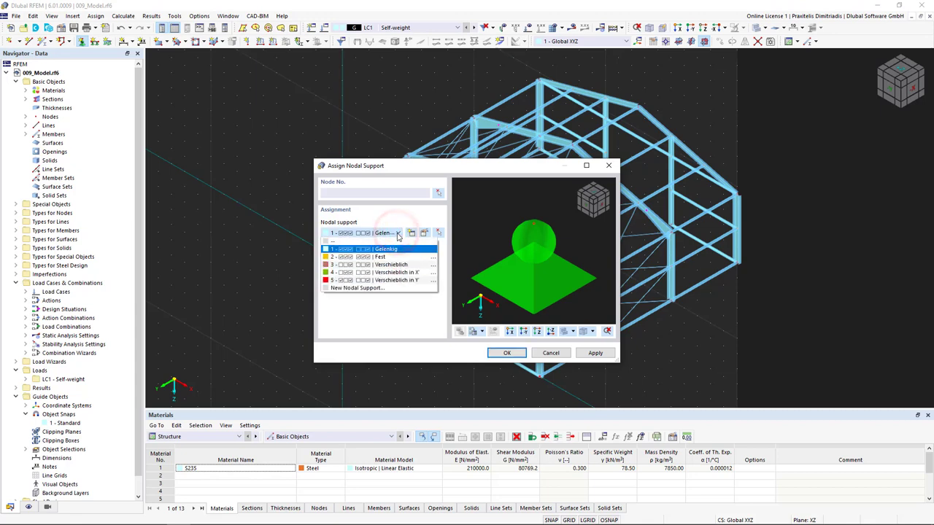
left_click(397, 218)
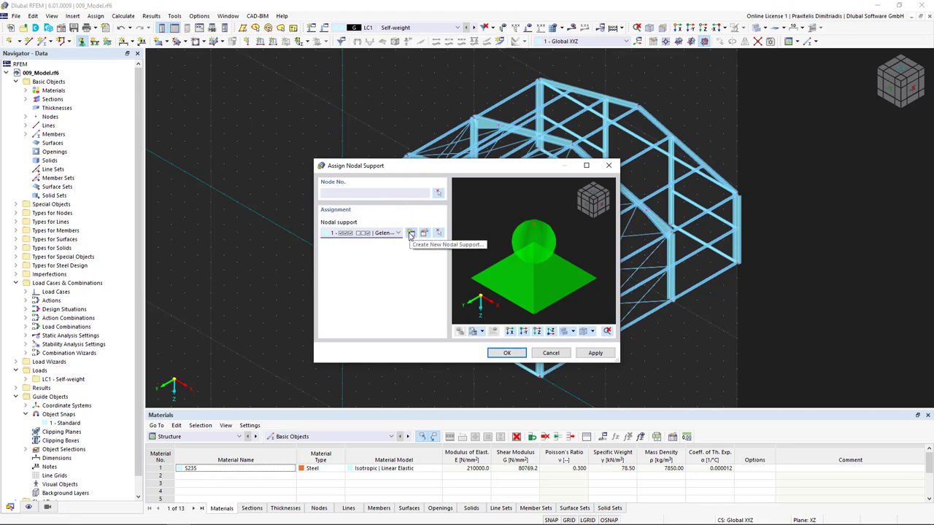
- Create new nodal support 6 with the hinged preset fixing ux, uy, uz and φZ
left_click(410, 233)
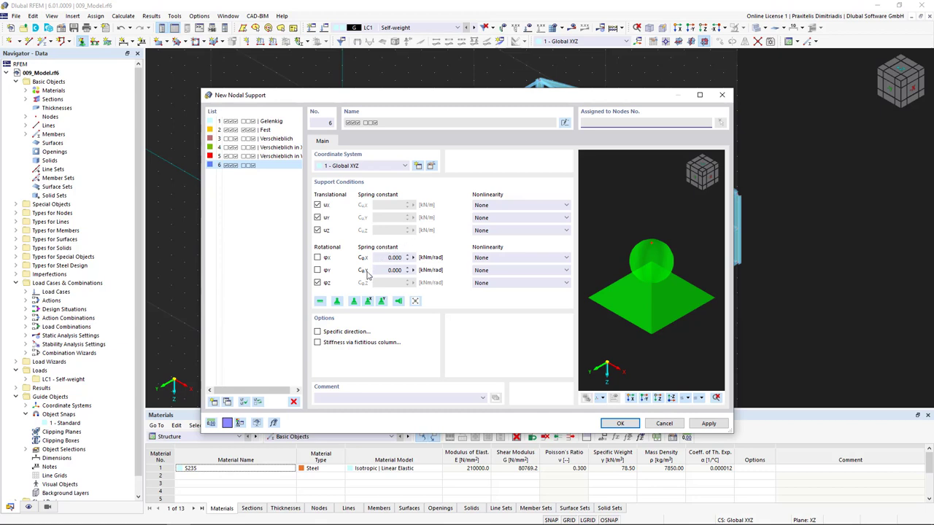
left_click(337, 302)
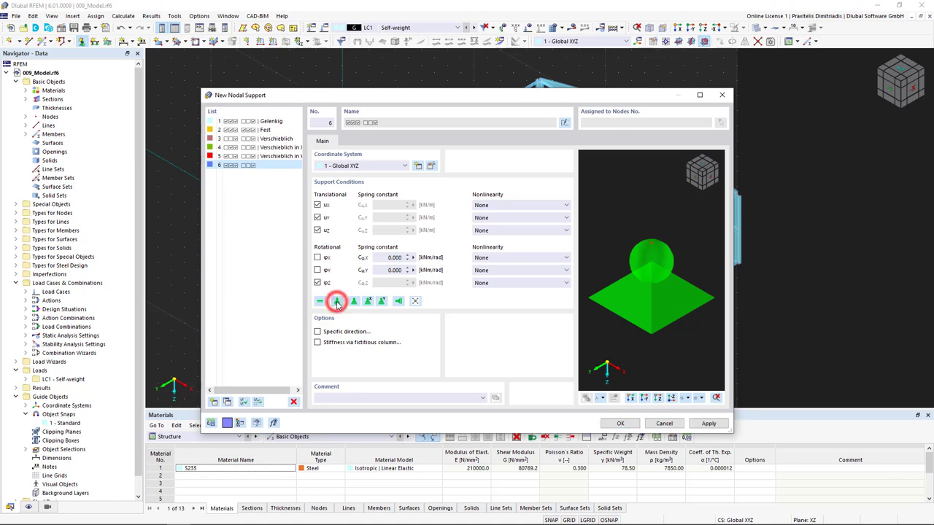
left_click(352, 302)
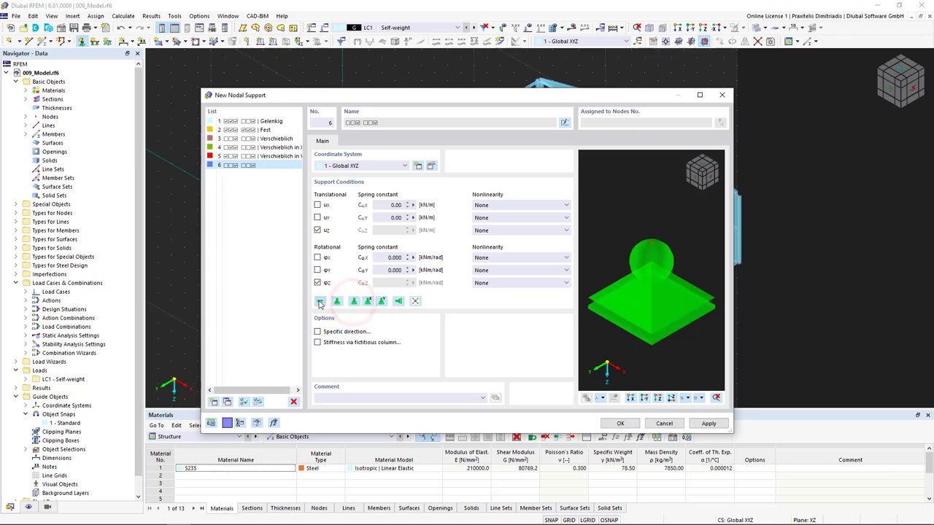
left_click(319, 302)
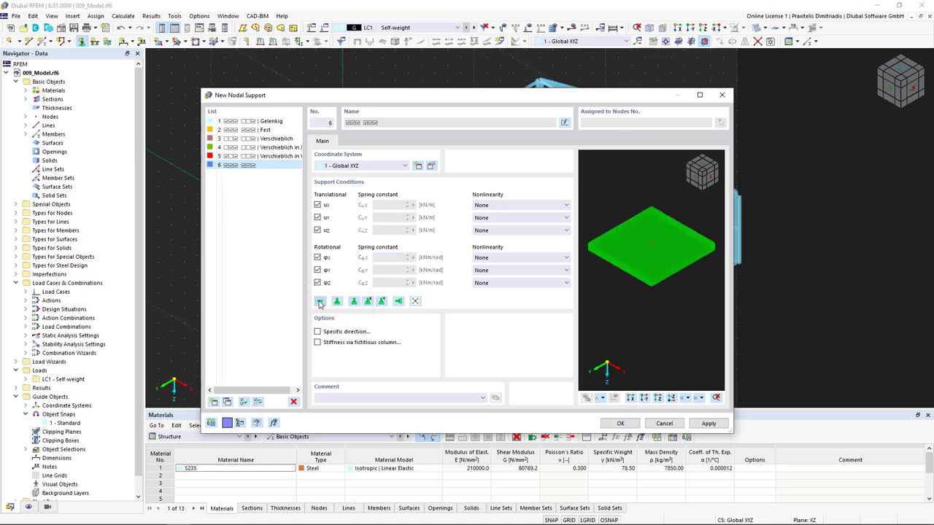
left_click(337, 302)
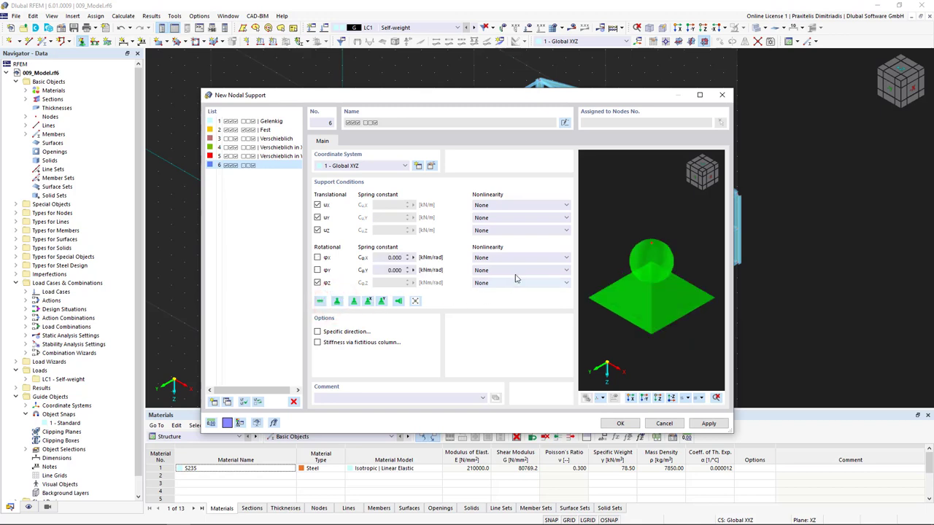
- Try uz nonlinearity Failure if positive Pz, then reset it to None
left_click(547, 230)
left_click(542, 254)
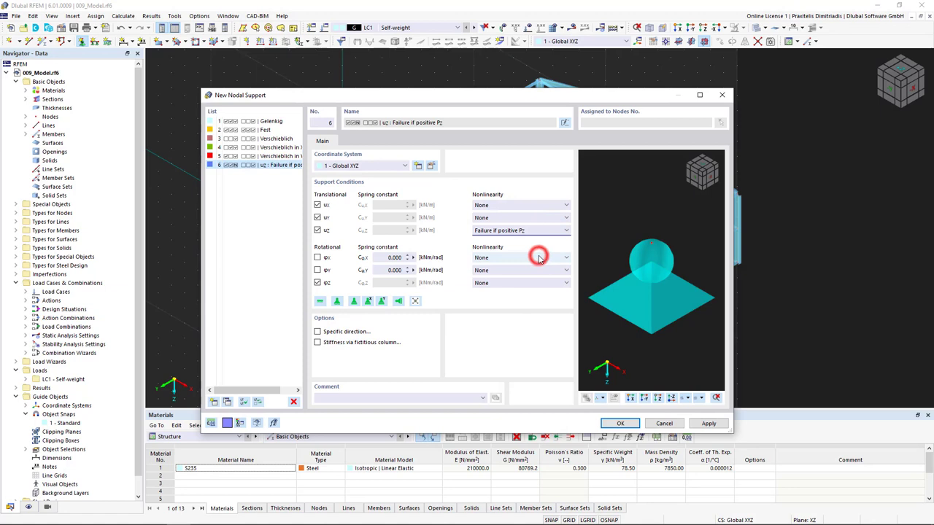
left_click(538, 231)
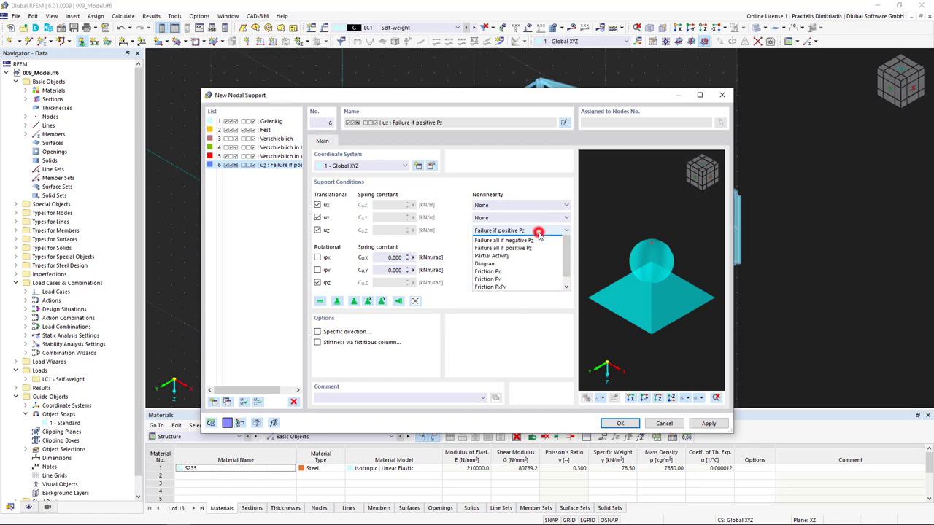
left_click(536, 240)
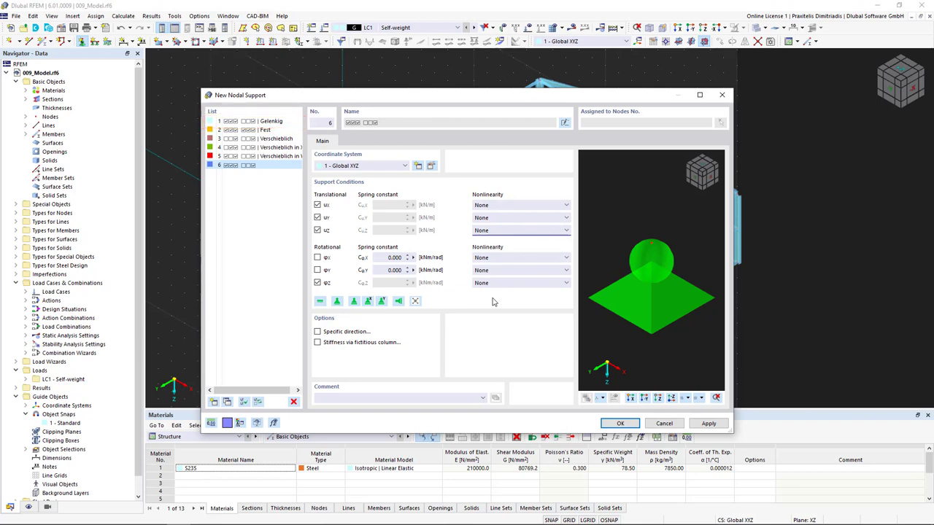
- Close the new support definition, keep 1 - Gelenkig as the support type, and confirm with OK
left_click(664, 424)
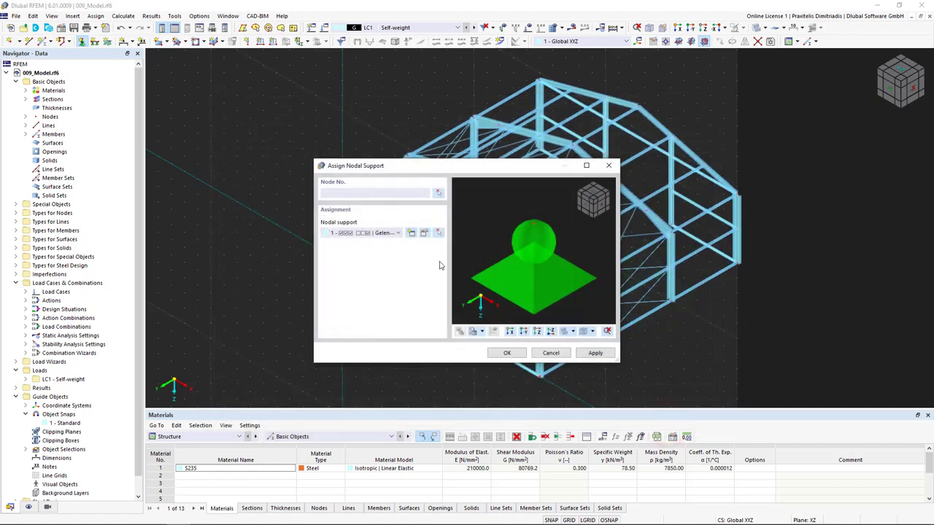
left_click(390, 234)
left_click(390, 250)
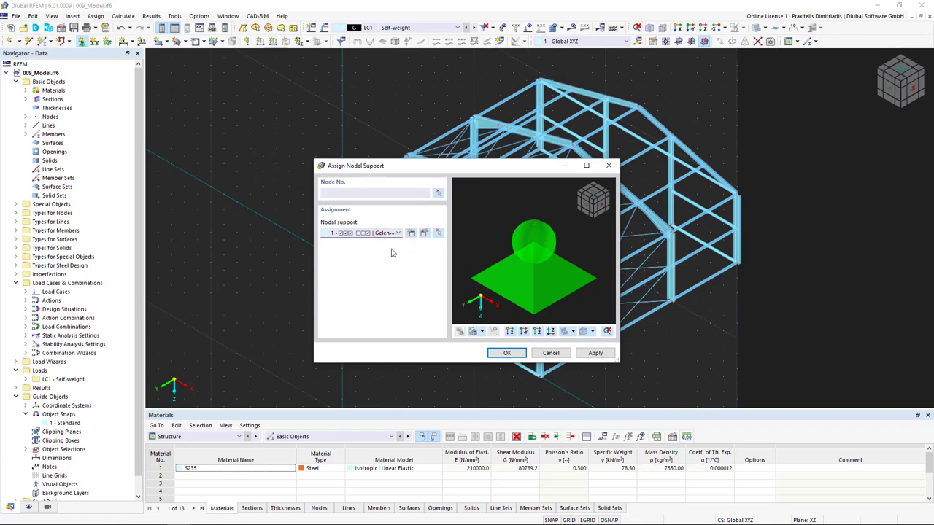
left_click(518, 353)
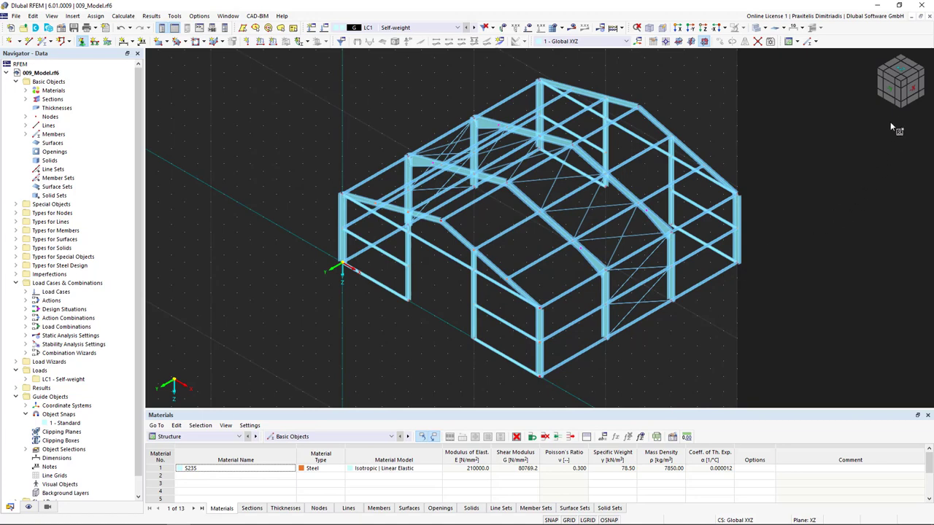
- In front view, window-select all column base nodes for hinged supports, then return to isometric
left_click(889, 91)
scroll(583, 270, "down", 4)
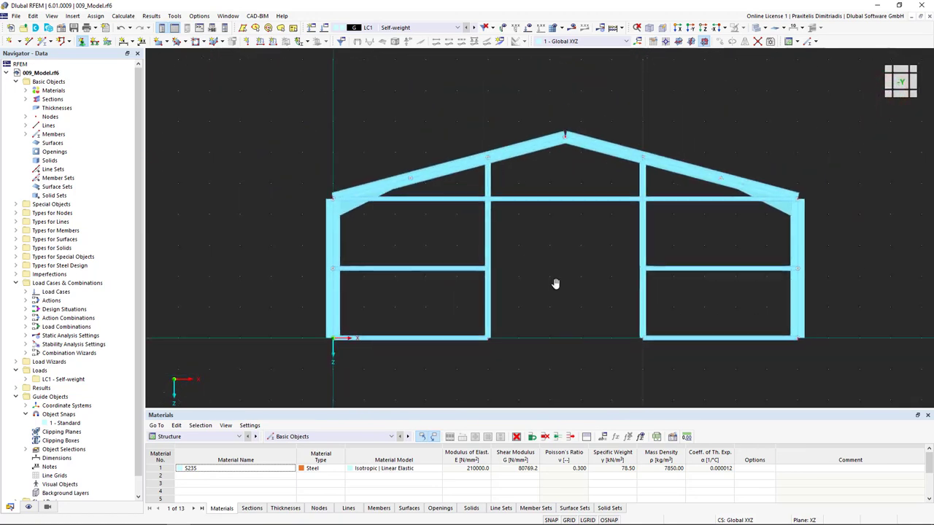
left_click_drag(240, 257, 838, 342)
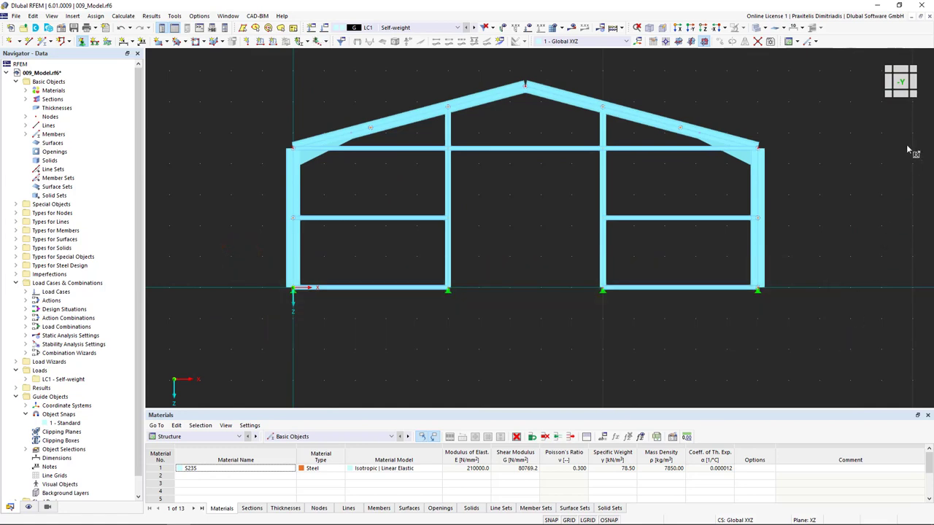
left_click(910, 109)
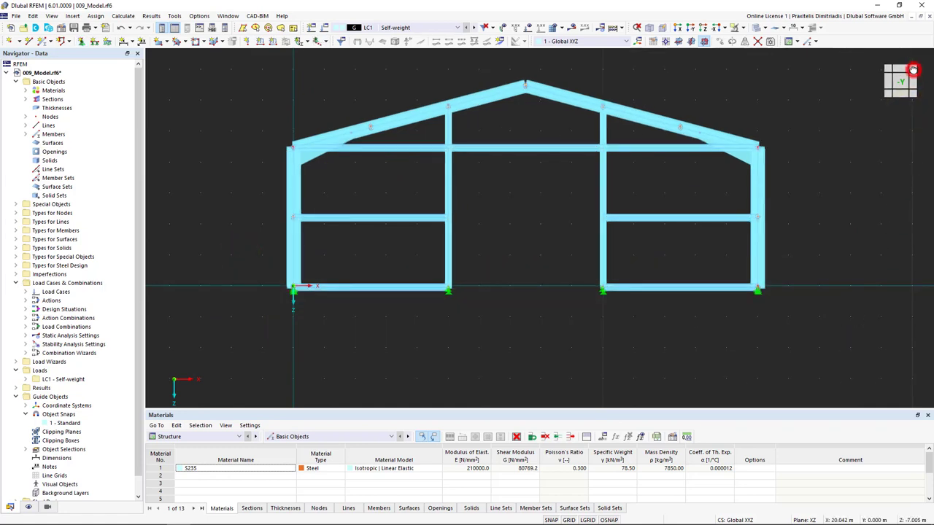
left_click(913, 73)
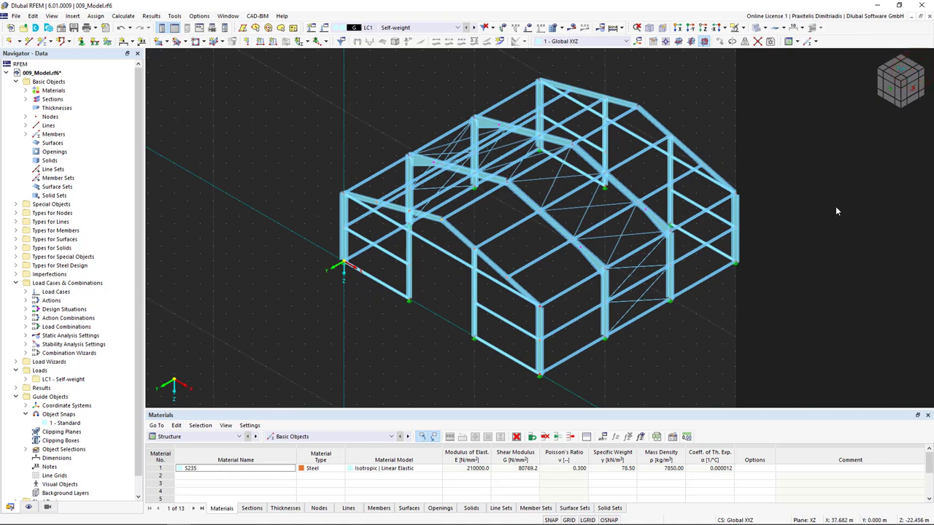
- Resize the nodal support symbols using the slider in a support's context menu
right_click(736, 263)
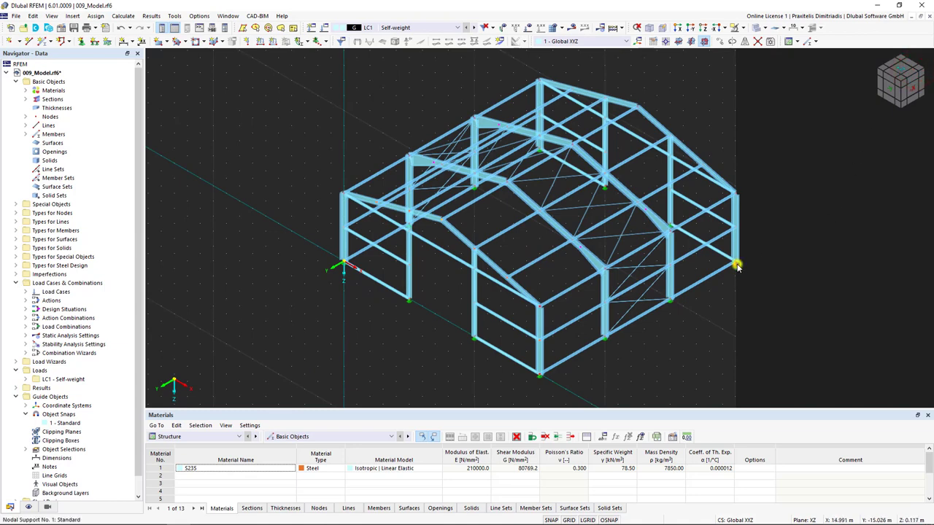
left_click_drag(757, 94, 802, 99)
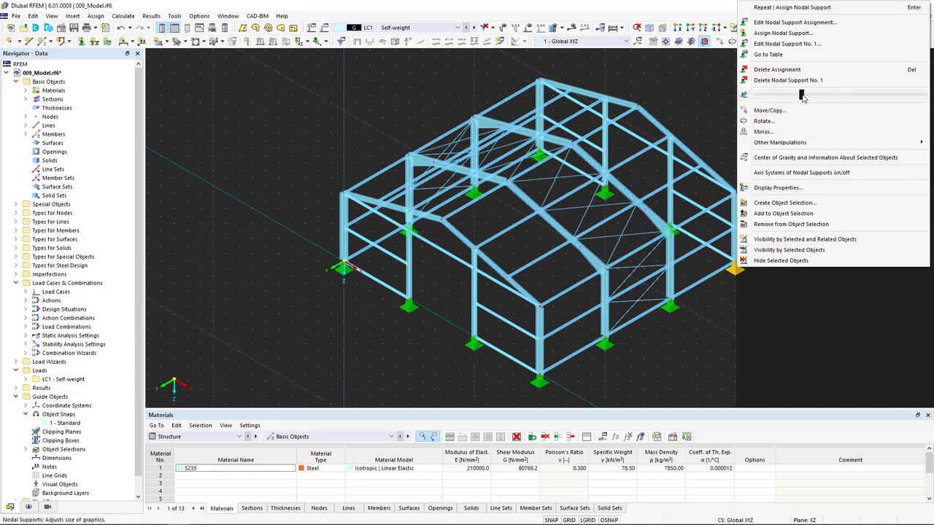
left_click(749, 321)
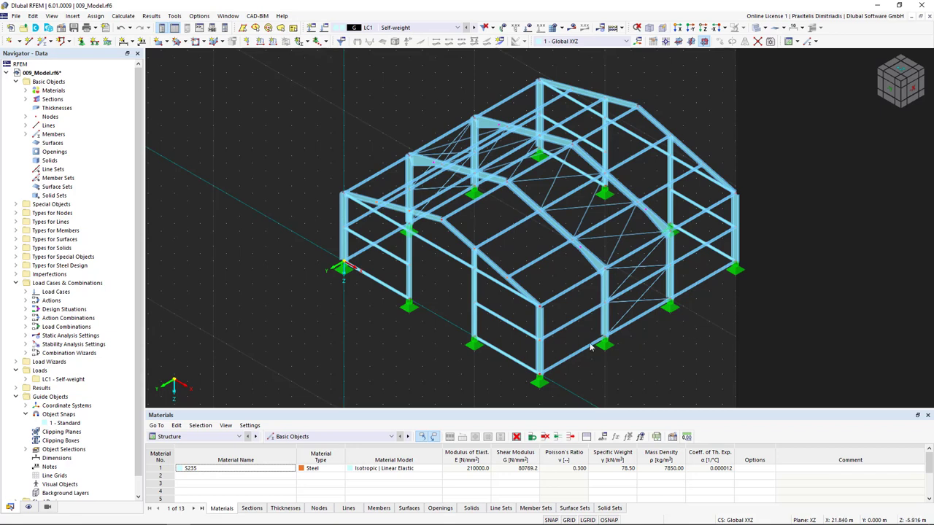
- Under Views > Members by Section, show only section 3 (I 400/180) and 7 (R 20) members
left_click(46, 507)
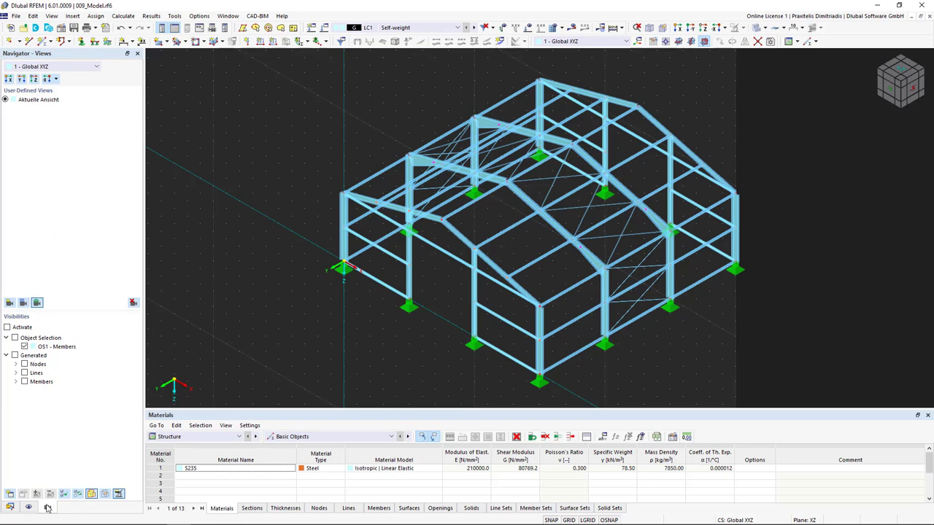
left_click(15, 381)
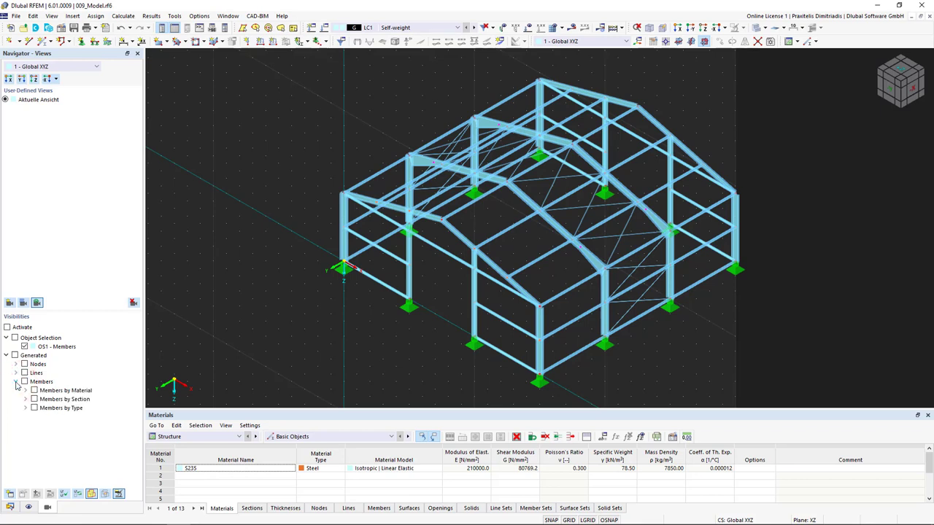
left_click(25, 399)
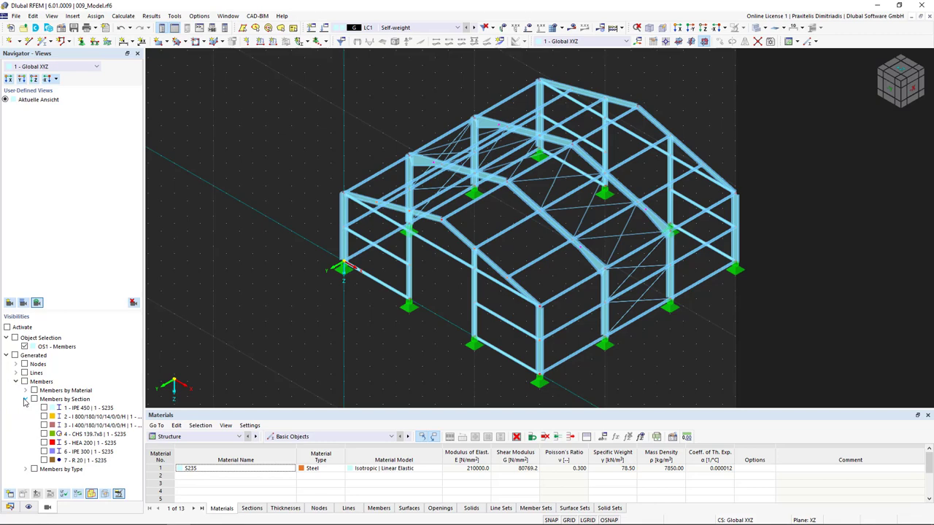
left_click(43, 416)
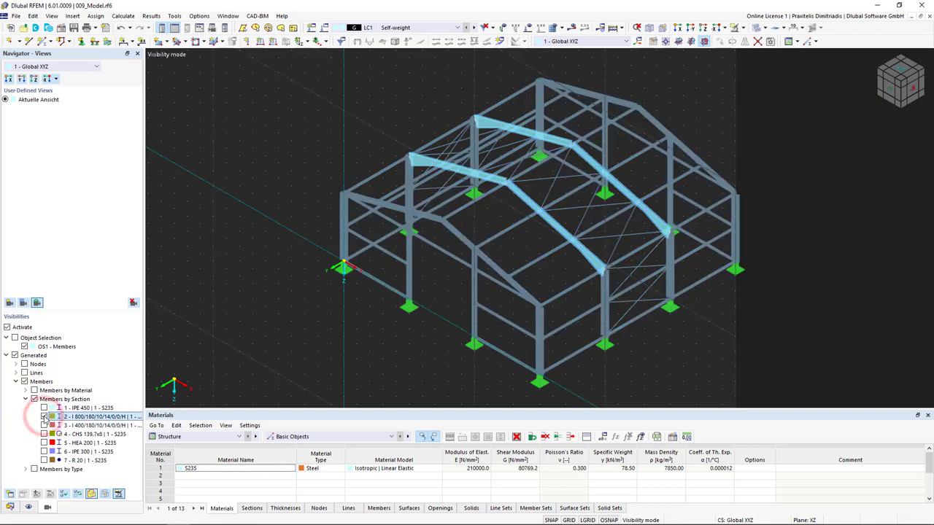
left_click(44, 416)
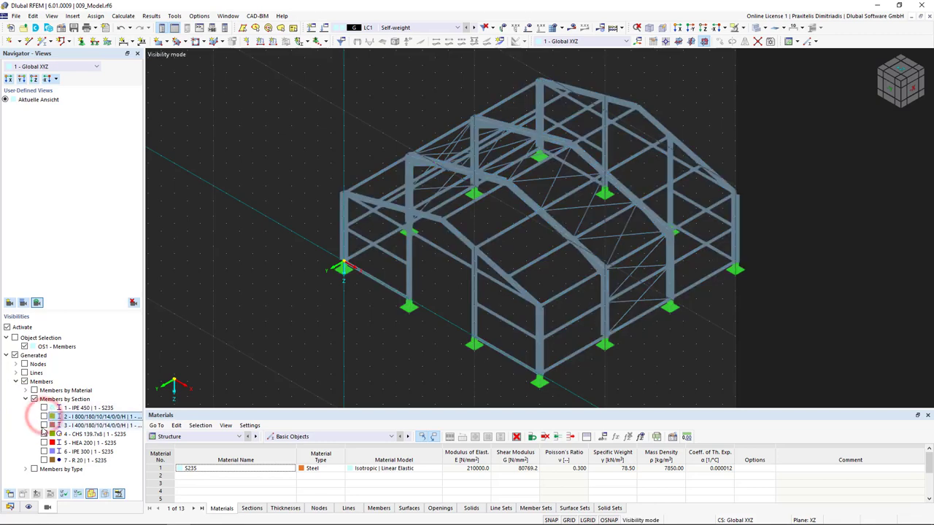
left_click(44, 425)
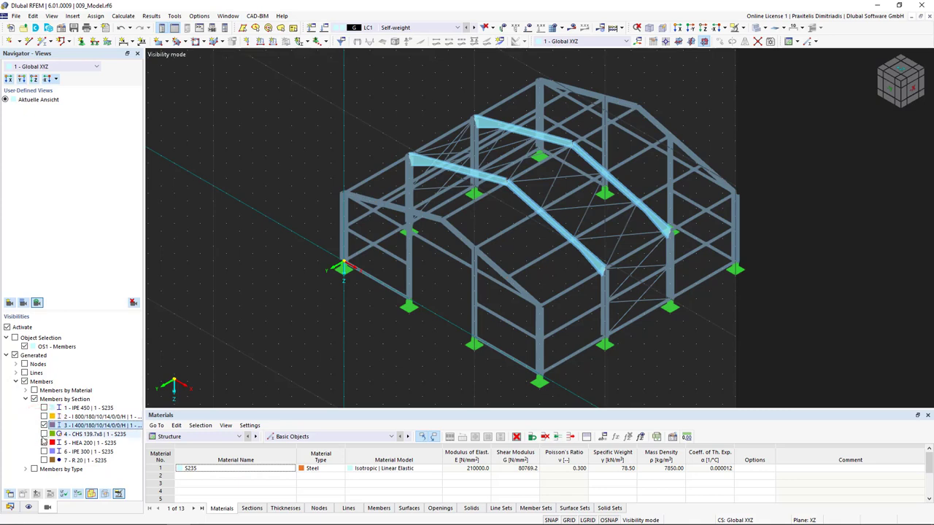
left_click(44, 460)
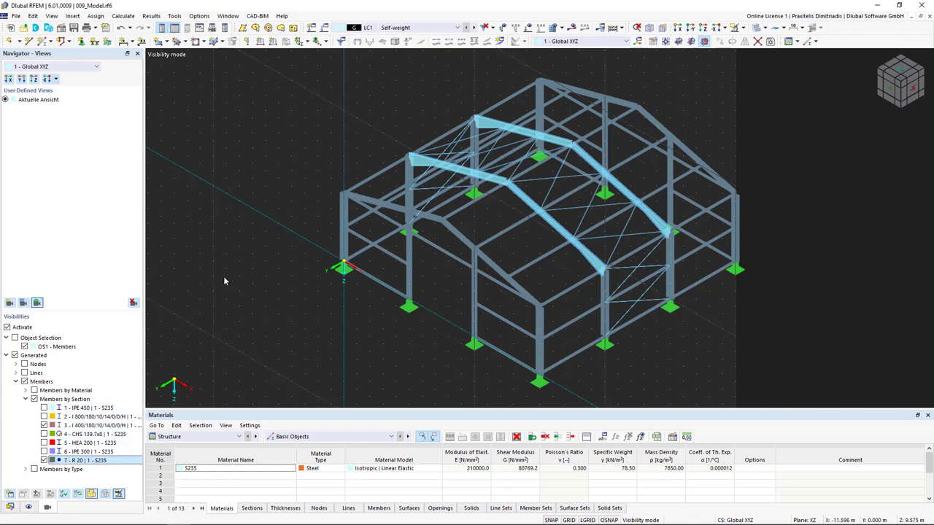
- Turn off Show Hidden Objects in Background, then window-select and deselect the visible members
right_click(245, 249)
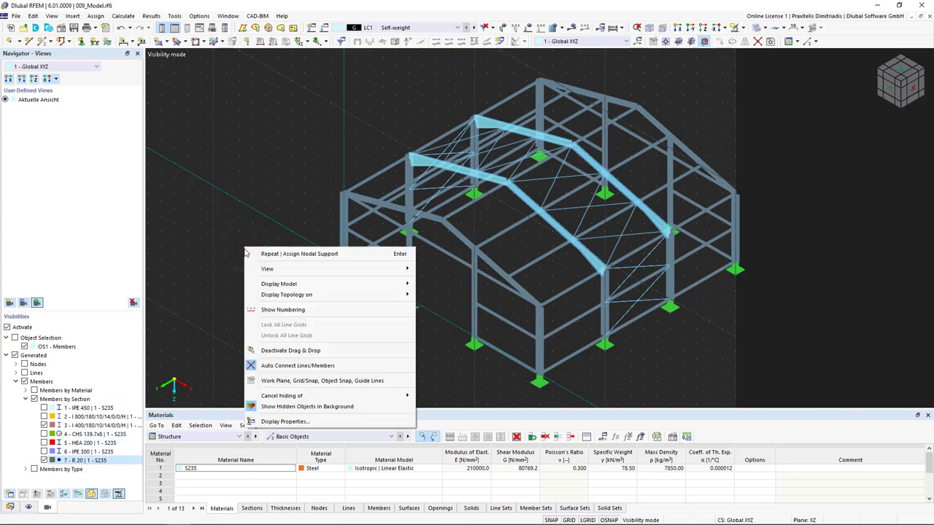
left_click(303, 407)
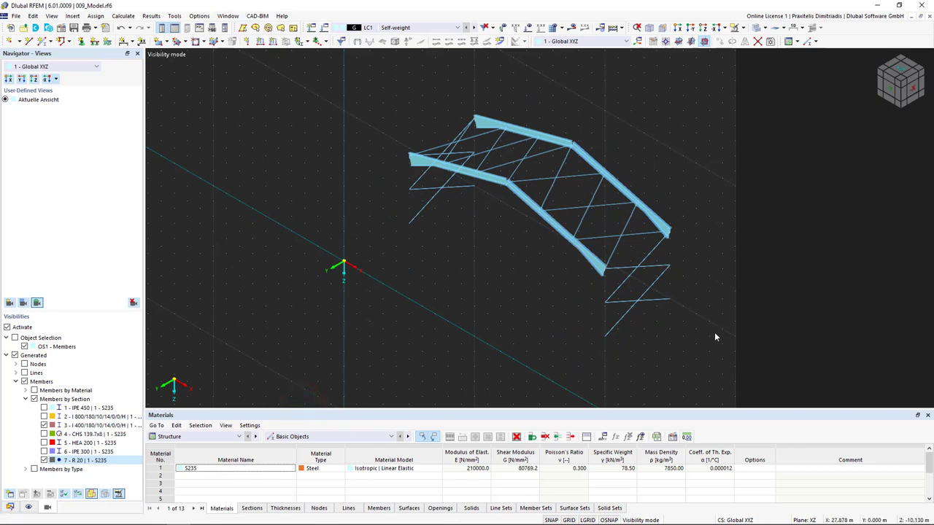
left_click_drag(727, 361, 360, 87)
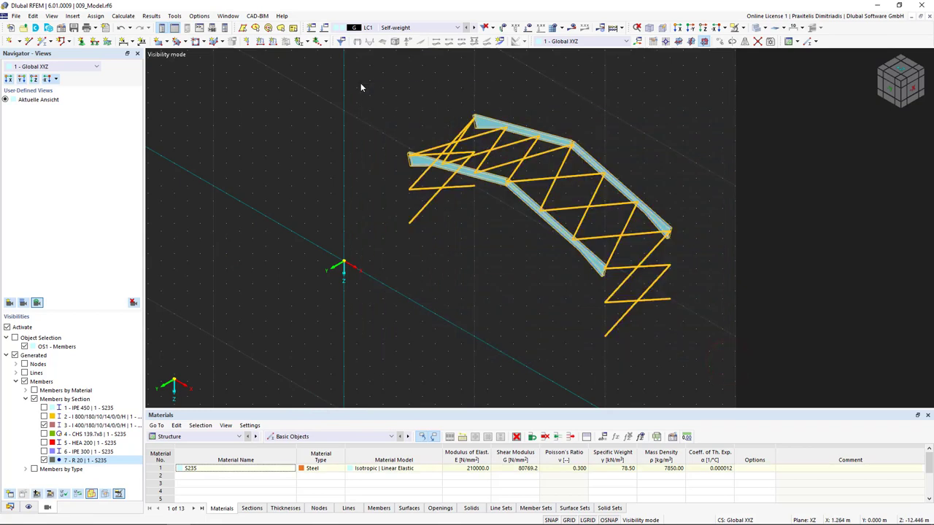
left_click(360, 87)
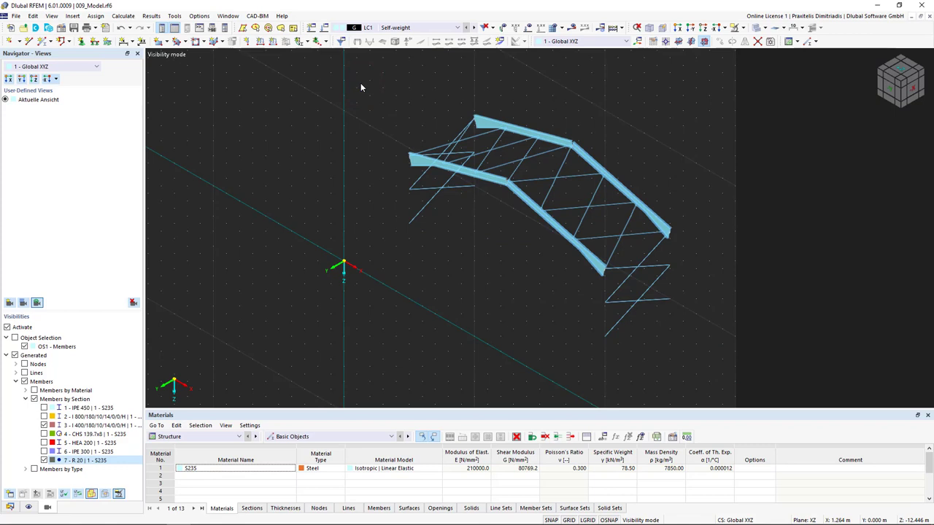
- Uncheck Activate in the Views navigator's Visibilities panel to disable the section filter
left_click(7, 327)
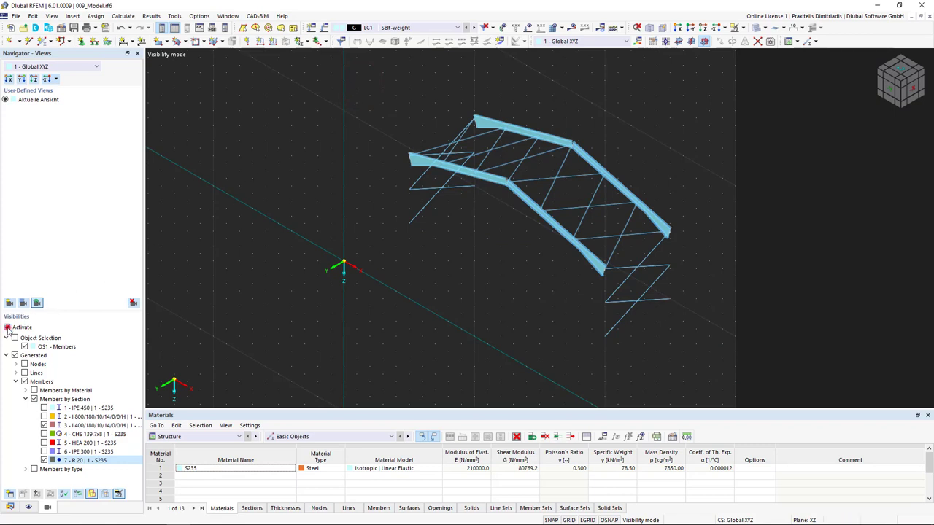